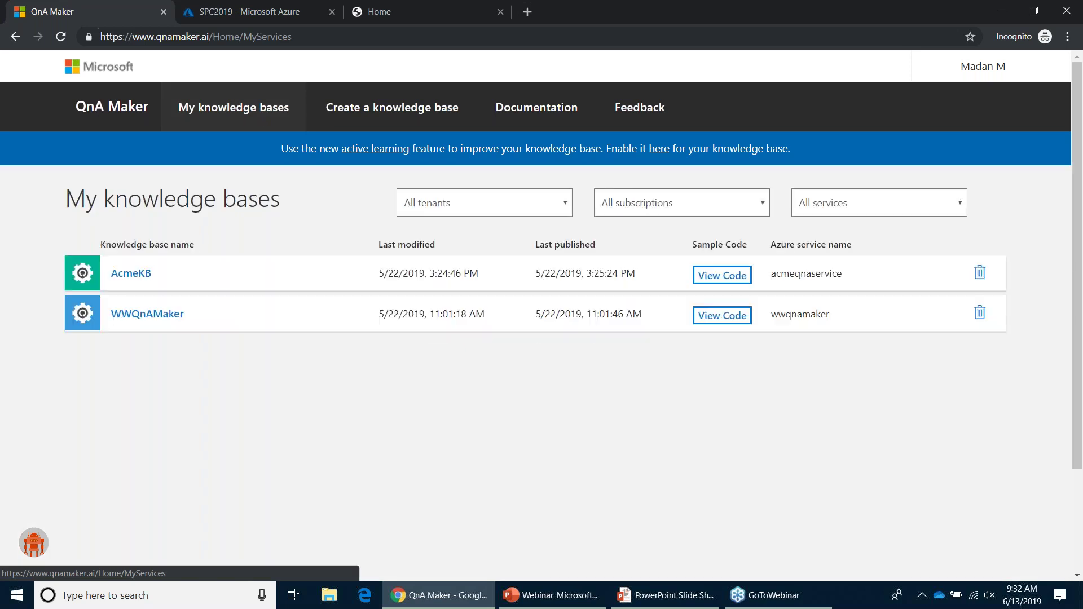
- Begin a new knowledge base and open the Azure form for creating its QnA service
{"action": "left_click", "coordinate": [383, 111]}
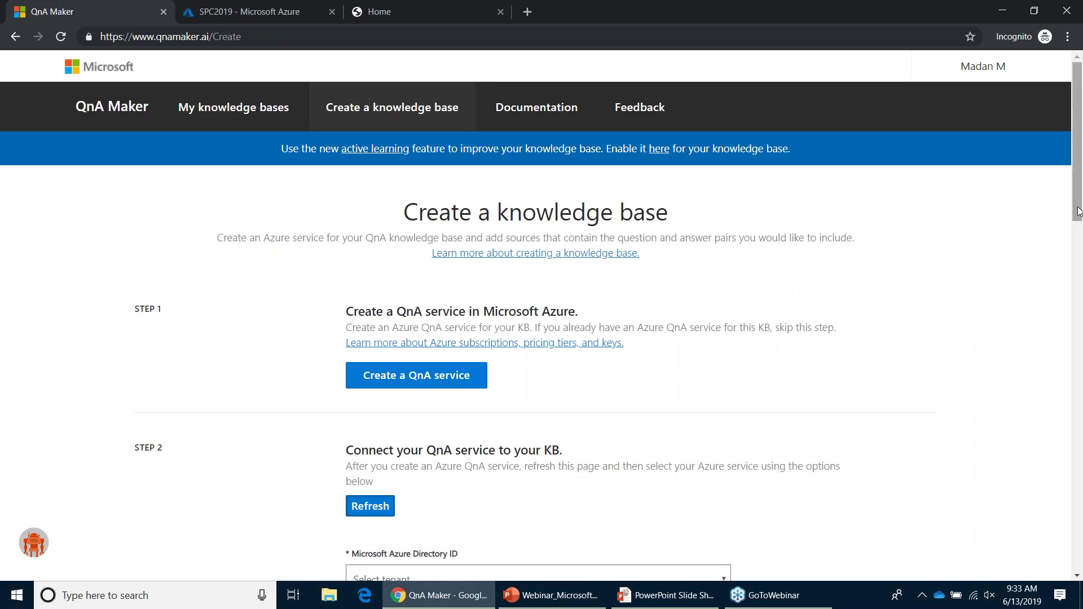
{"action": "left_click_drag", "start_coordinate": [1079, 211], "coordinate": [1080, 316]}
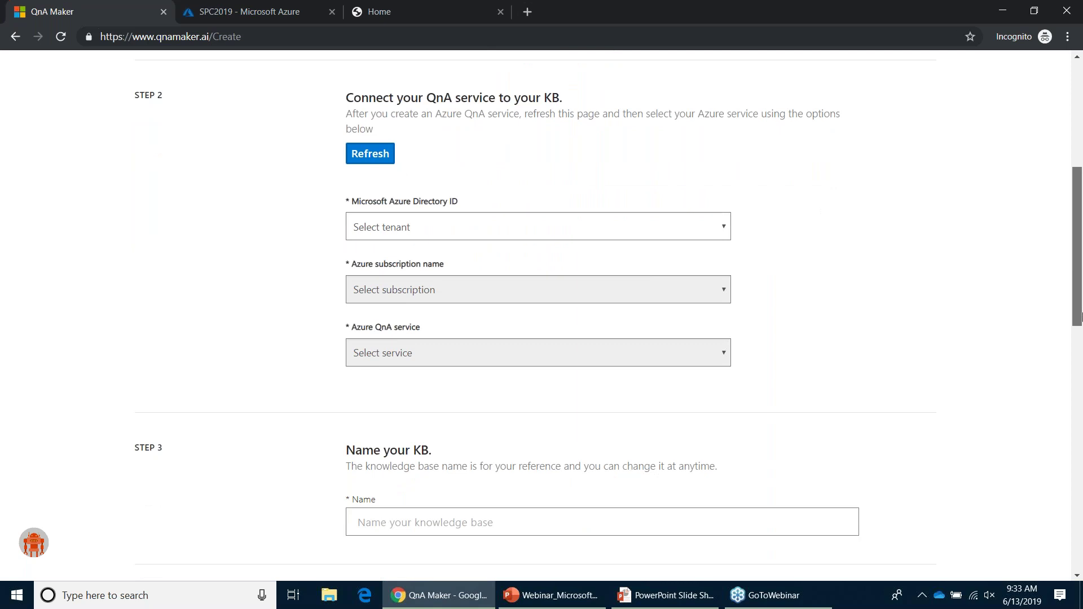
{"action": "left_click_drag", "start_coordinate": [1080, 316], "coordinate": [1082, 223]}
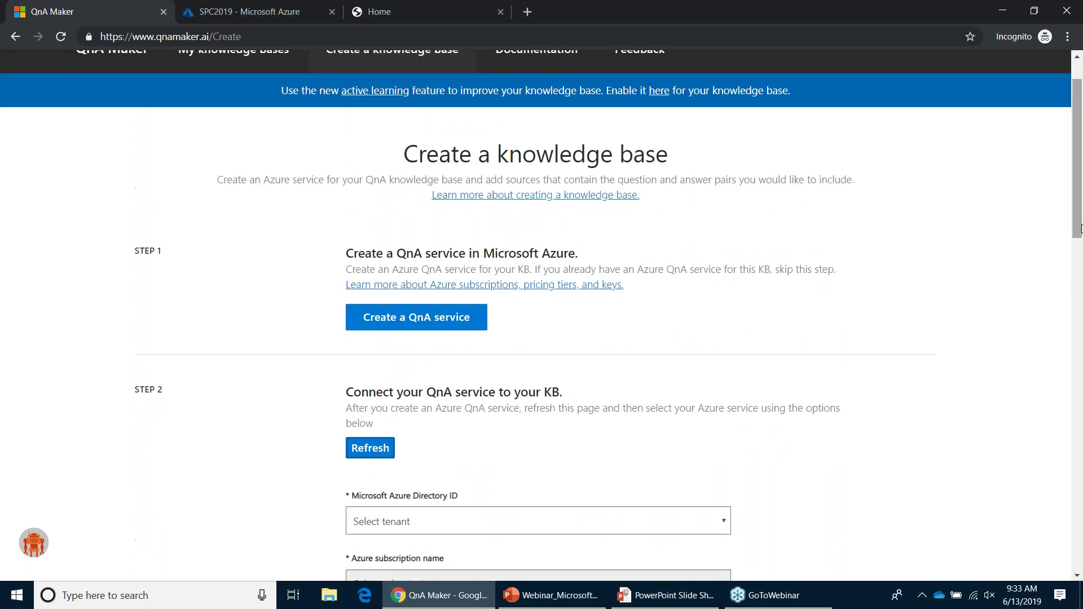
{"action": "left_click", "coordinate": [407, 318]}
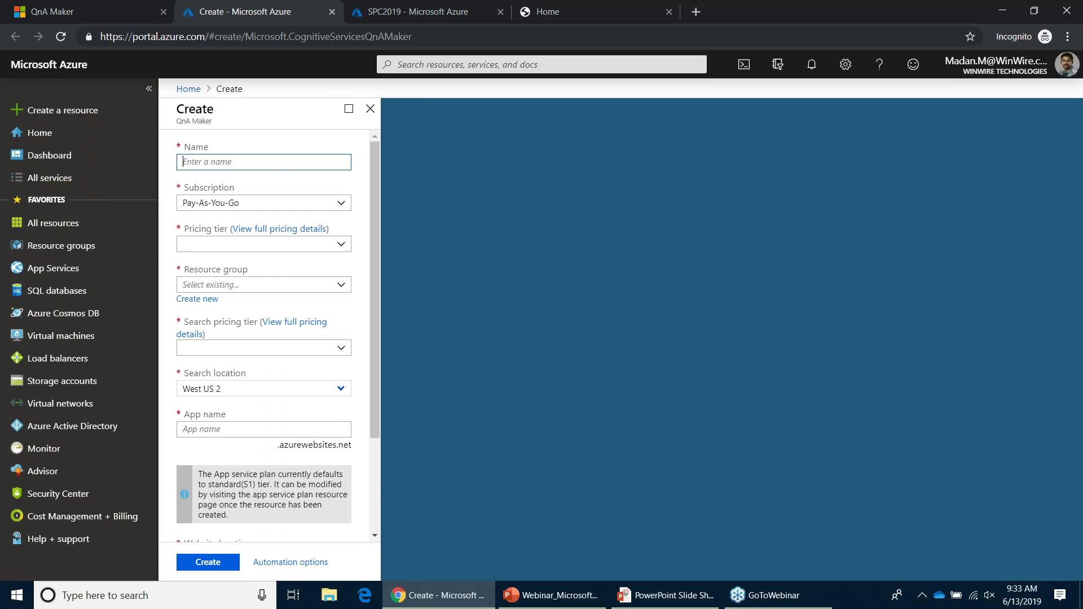
- Name the QnA Maker service JuneWebinar and choose the F0 pricing tier
{"action": "type", "text": "JuneWebinar"}
{"action": "key", "text": "Tab"}
{"action": "key", "text": "Tab"}
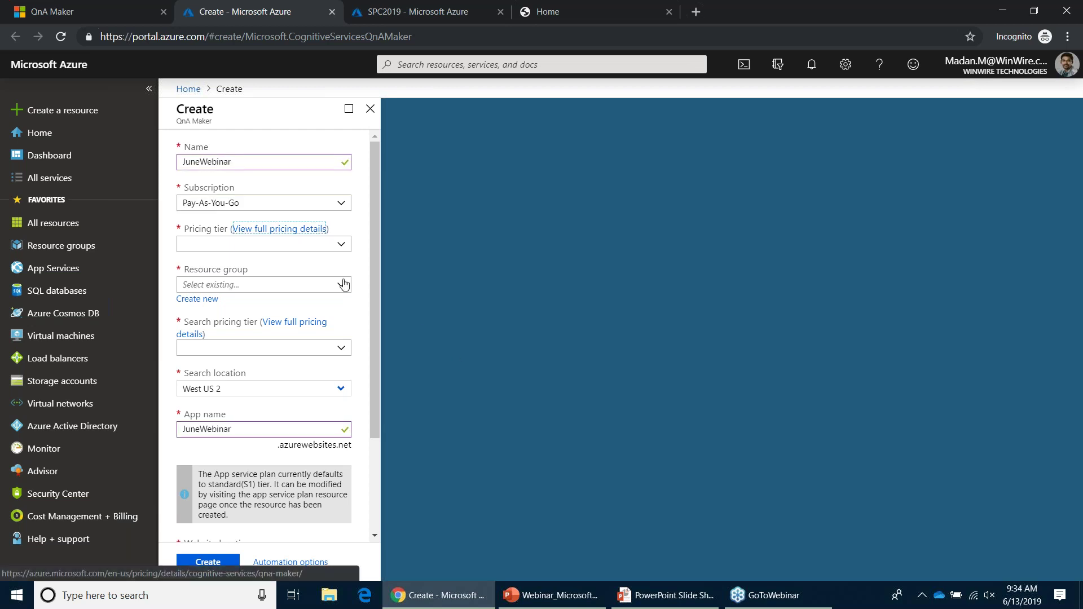
{"action": "left_click", "coordinate": [342, 245]}
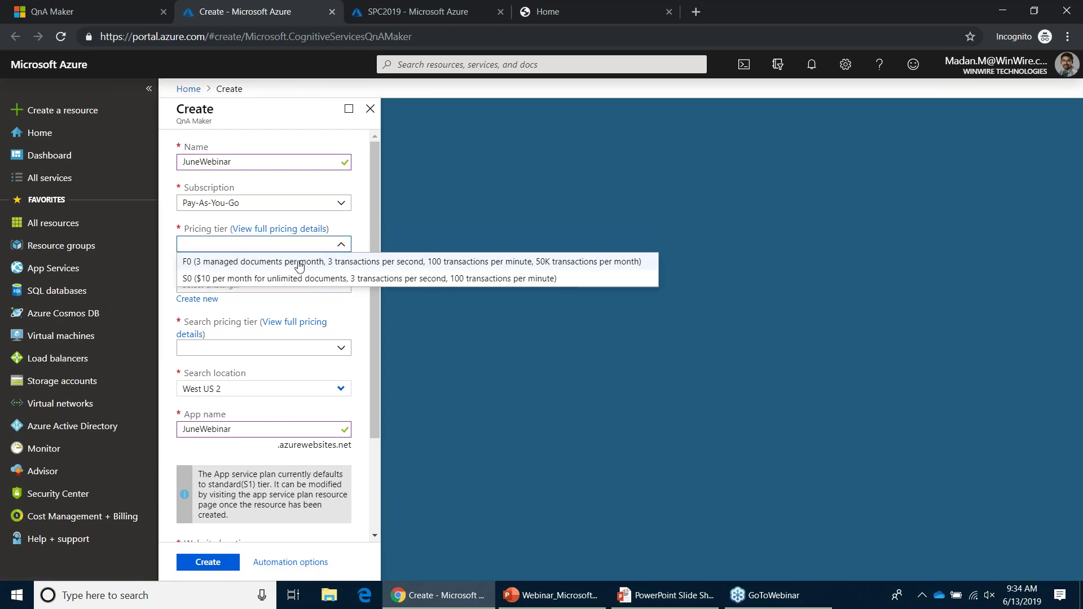
{"action": "left_click", "coordinate": [309, 260]}
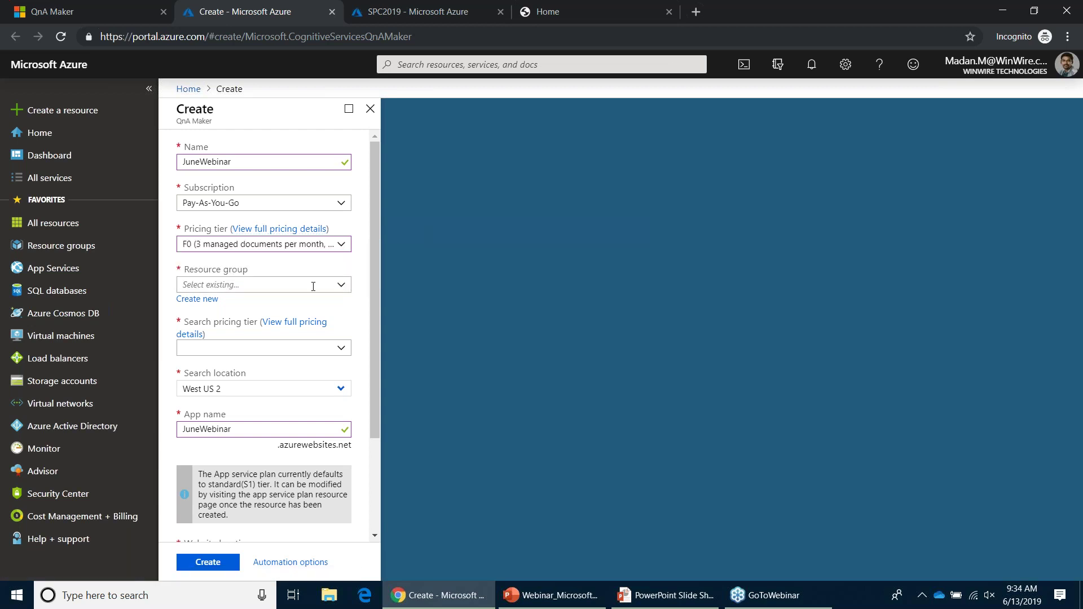
- Assign the service to the existing SPC2019 resource group and set the search pricing tier to B (15 Indexes)
{"action": "left_click", "coordinate": [338, 285]}
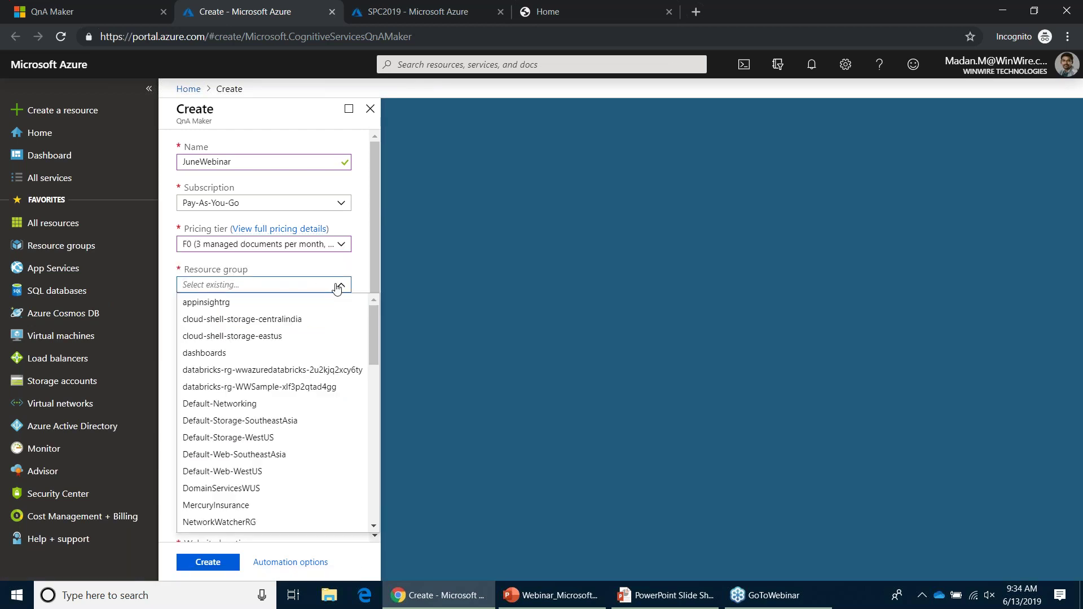
{"action": "type", "text": "spc"}
{"action": "left_click", "coordinate": [259, 305]}
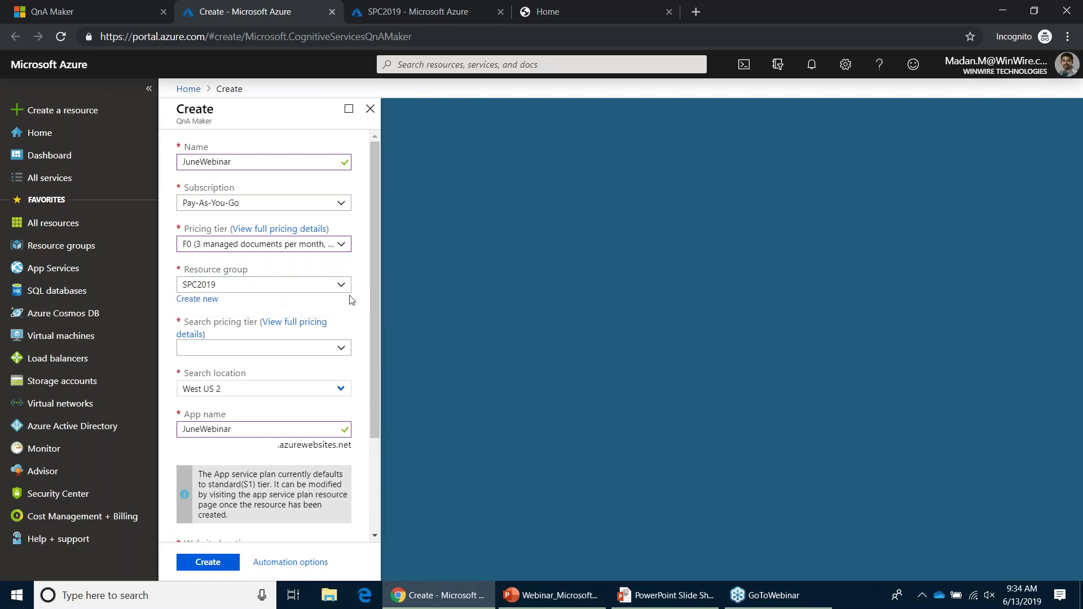
{"action": "scroll", "coordinate": [374, 293], "scroll_direction": "down", "scroll_amount": 2}
{"action": "scroll", "coordinate": [378, 384], "scroll_direction": "down", "scroll_amount": 2}
{"action": "left_click", "coordinate": [333, 228]}
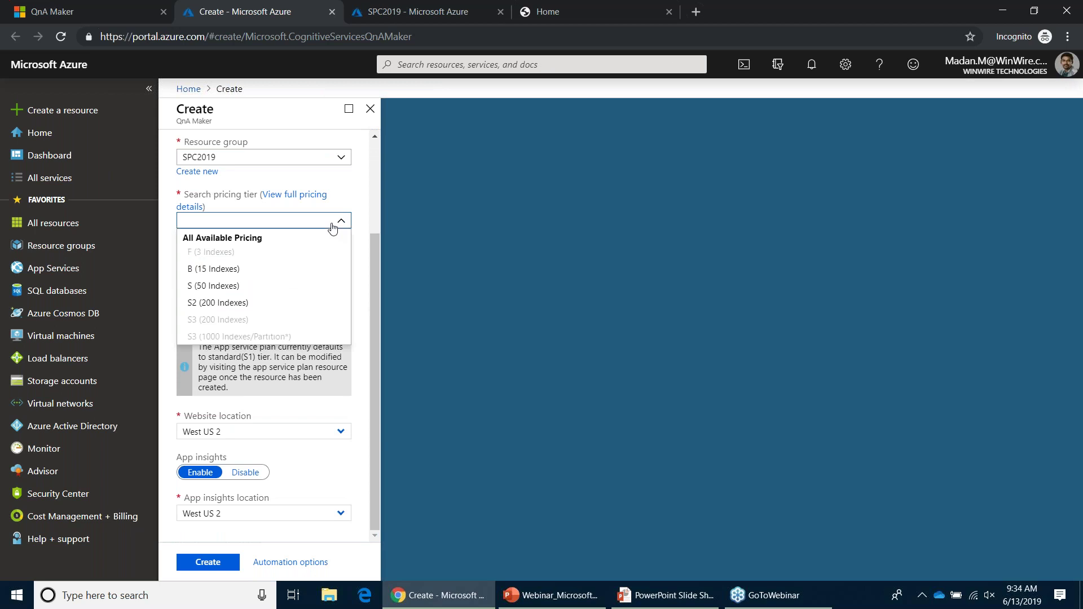
{"action": "left_click", "coordinate": [239, 275]}
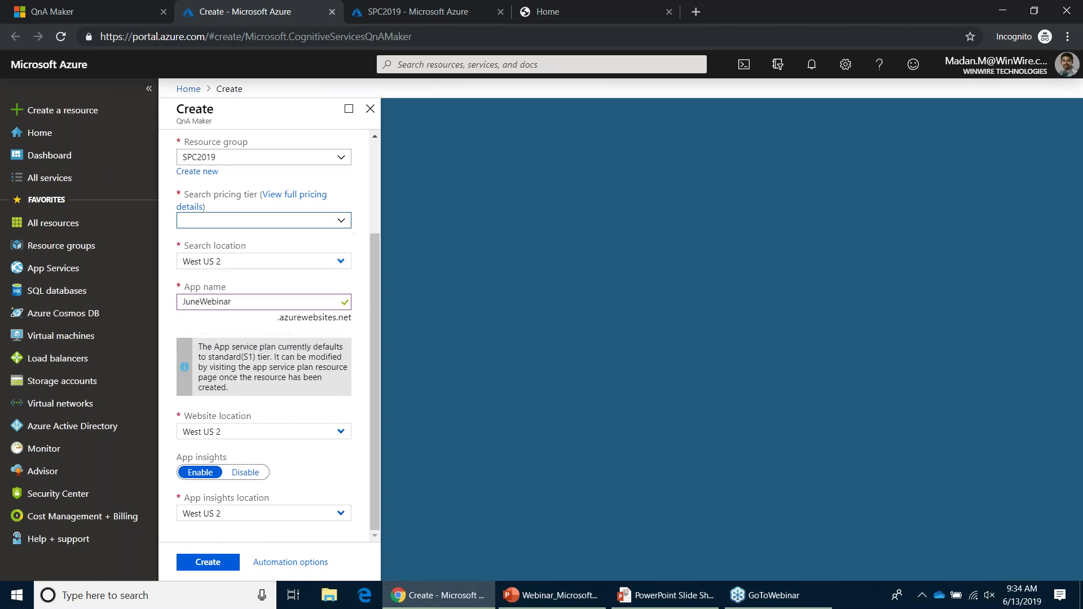
{"action": "left_click", "coordinate": [378, 260]}
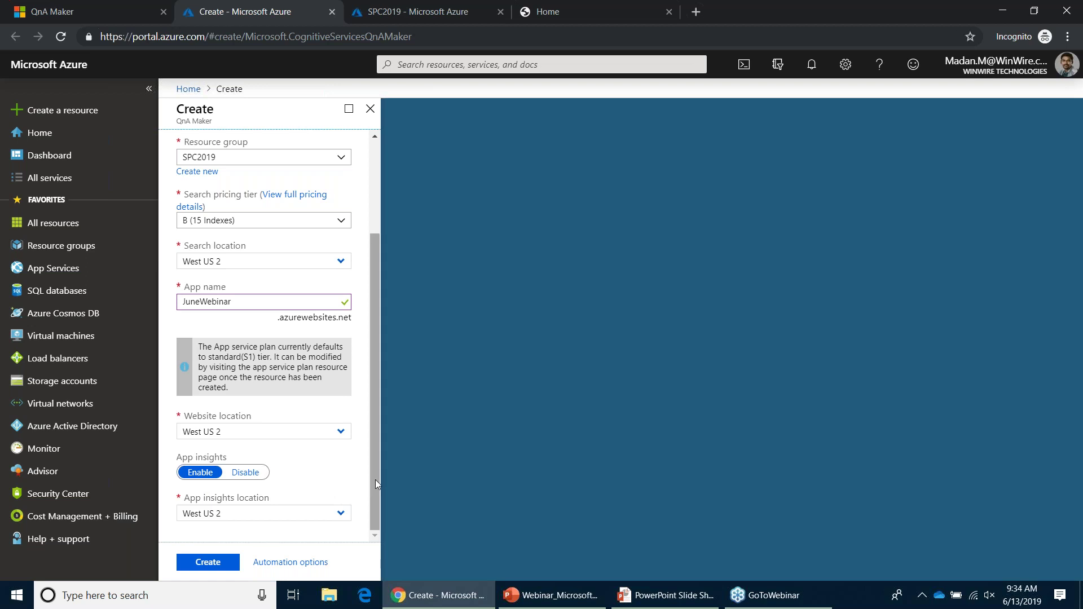
- Review the remaining service settings, keep West US 2 as the App insights location, and create the QnA Maker service
{"action": "left_click_drag", "start_coordinate": [375, 479], "coordinate": [380, 355]}
{"action": "scroll", "coordinate": [378, 406], "scroll_direction": "down", "scroll_amount": 2}
{"action": "left_click_drag", "start_coordinate": [381, 432], "coordinate": [381, 504]}
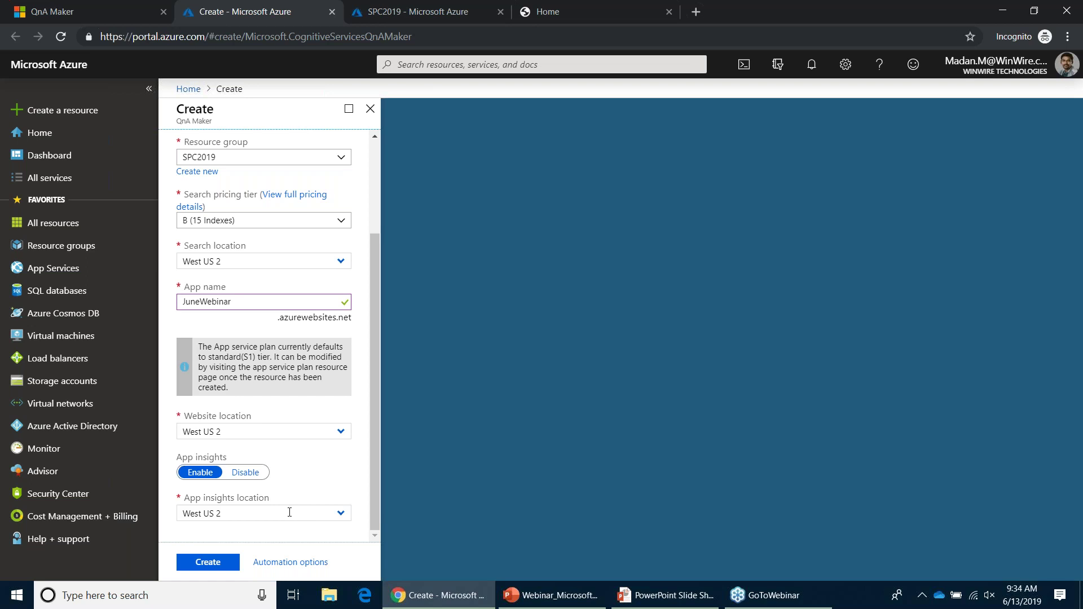
{"action": "left_click", "coordinate": [341, 515]}
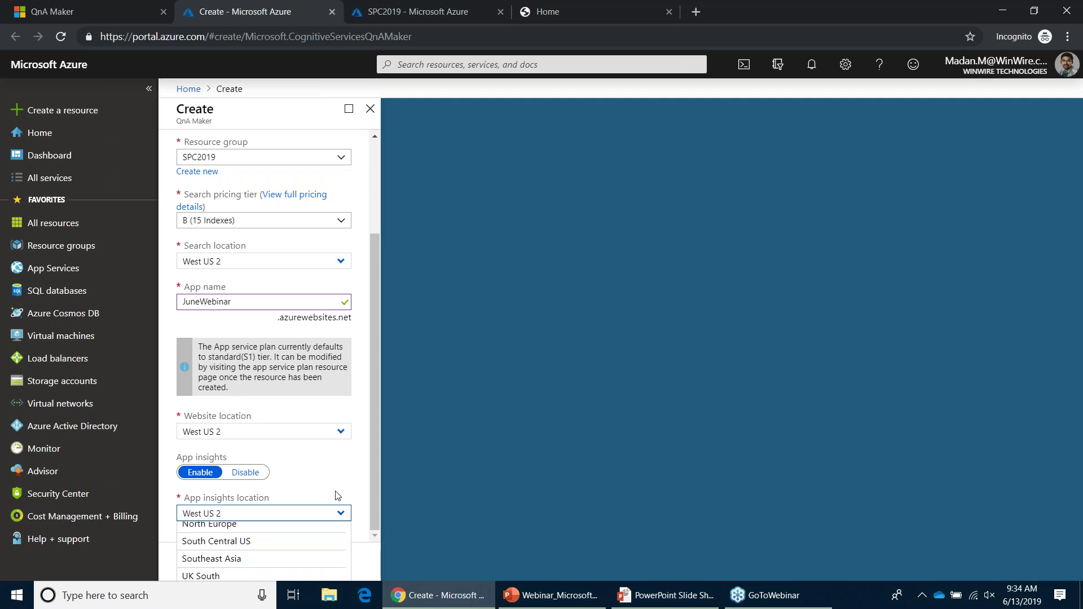
{"action": "left_click", "coordinate": [338, 496]}
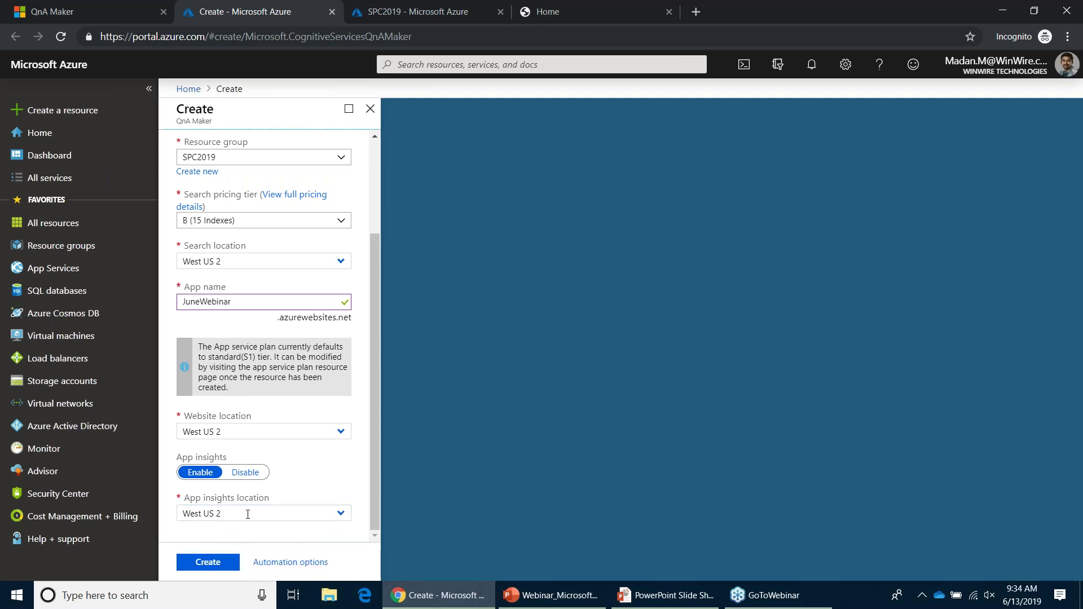
{"action": "left_click", "coordinate": [205, 564]}
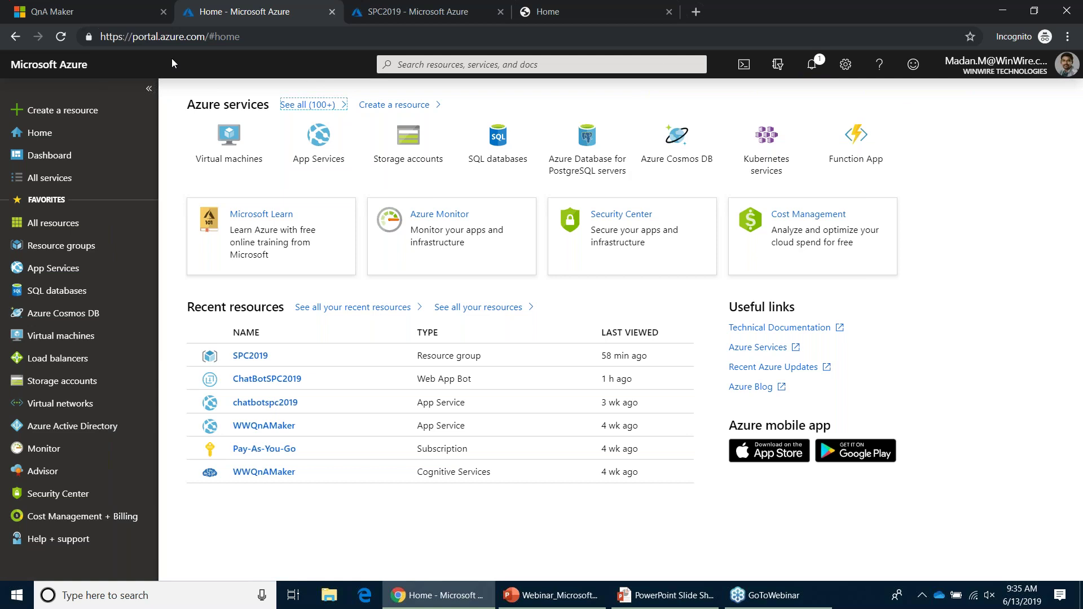
- Return to the QnA Maker knowledge base form and select the WinWire Technologies directory and the Pay-As-You-Go subscription
{"action": "left_click", "coordinate": [96, 18]}
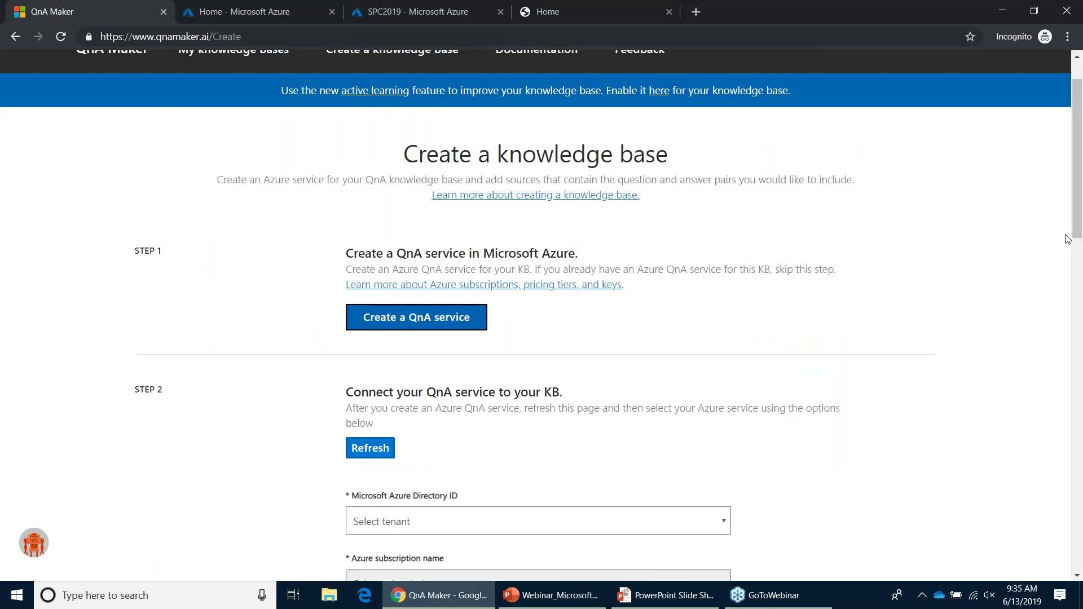
{"action": "left_click_drag", "start_coordinate": [1074, 225], "coordinate": [1075, 320]}
{"action": "left_click", "coordinate": [722, 201]}
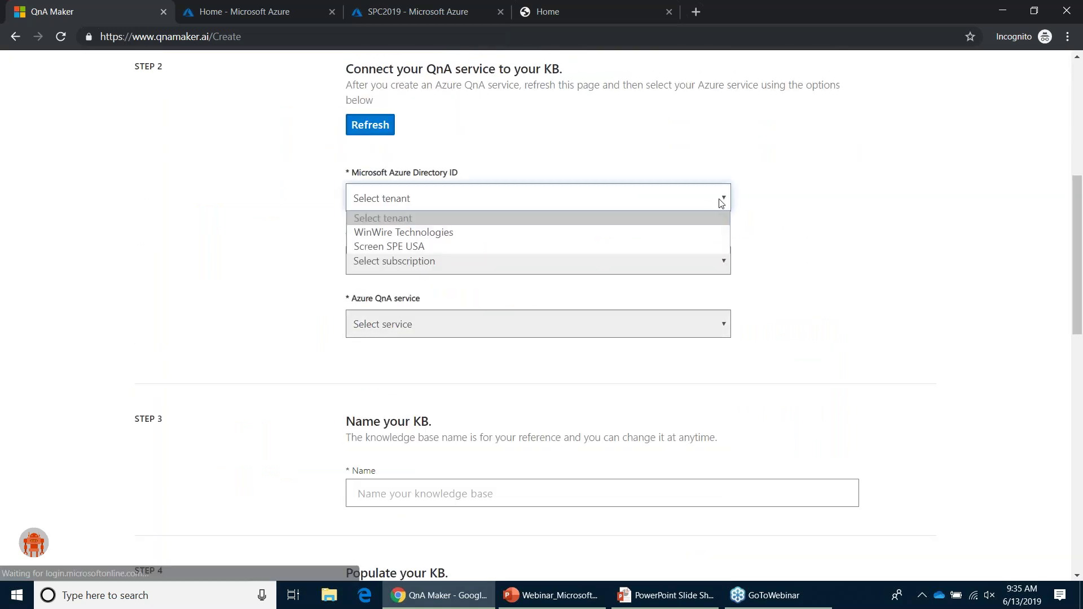
{"action": "left_click", "coordinate": [565, 232]}
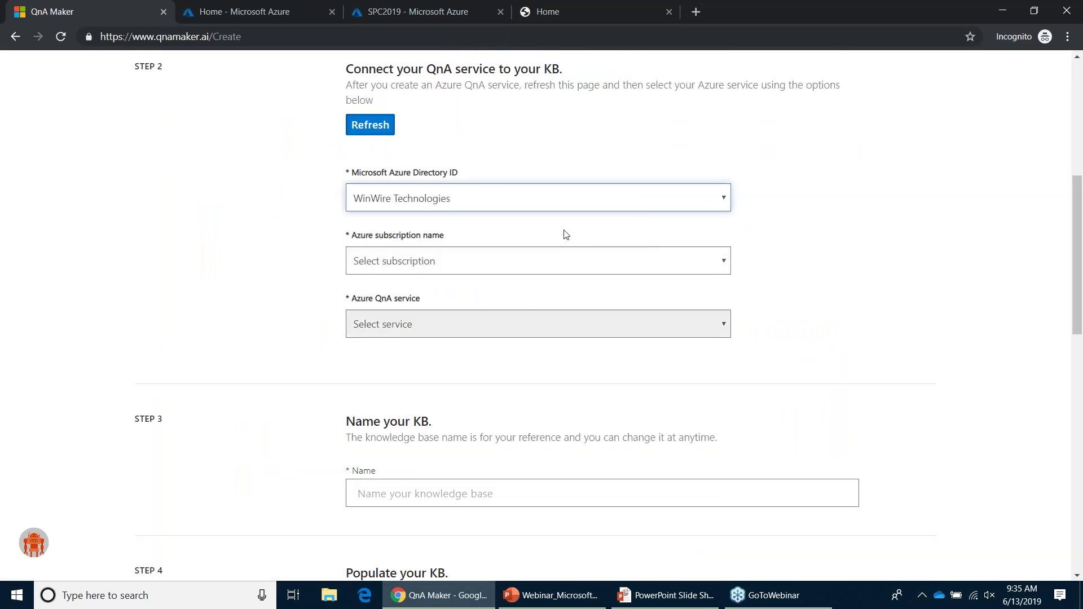
{"action": "left_click", "coordinate": [724, 267]}
{"action": "left_click", "coordinate": [636, 296]}
- Refresh the available Azure QnA services and connect the knowledge base to the JuneWebinar service
{"action": "left_click", "coordinate": [726, 330]}
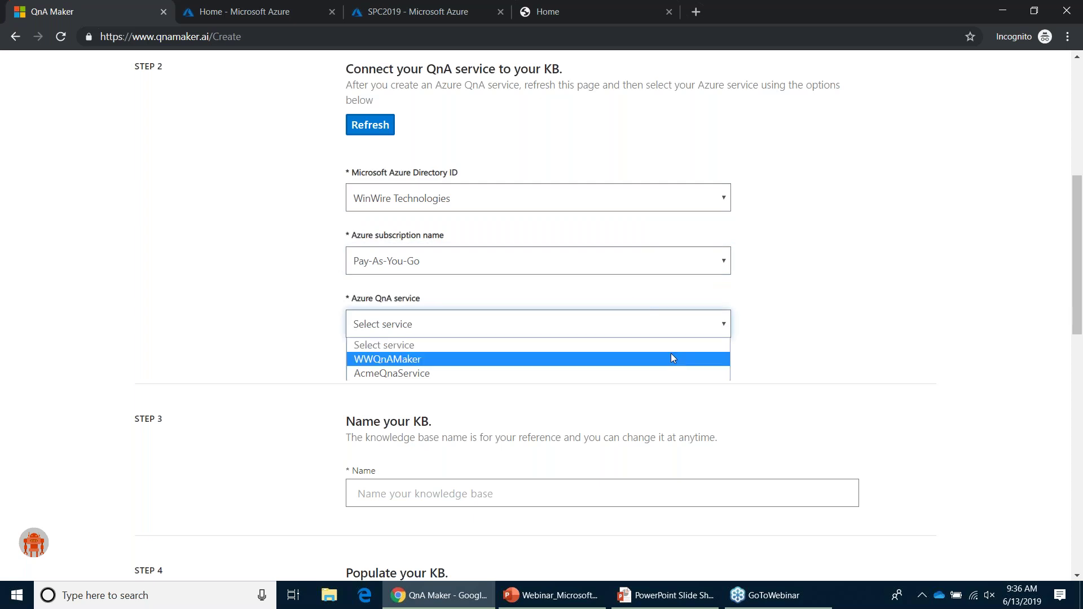
{"action": "left_click", "coordinate": [771, 354]}
{"action": "left_click", "coordinate": [379, 126]}
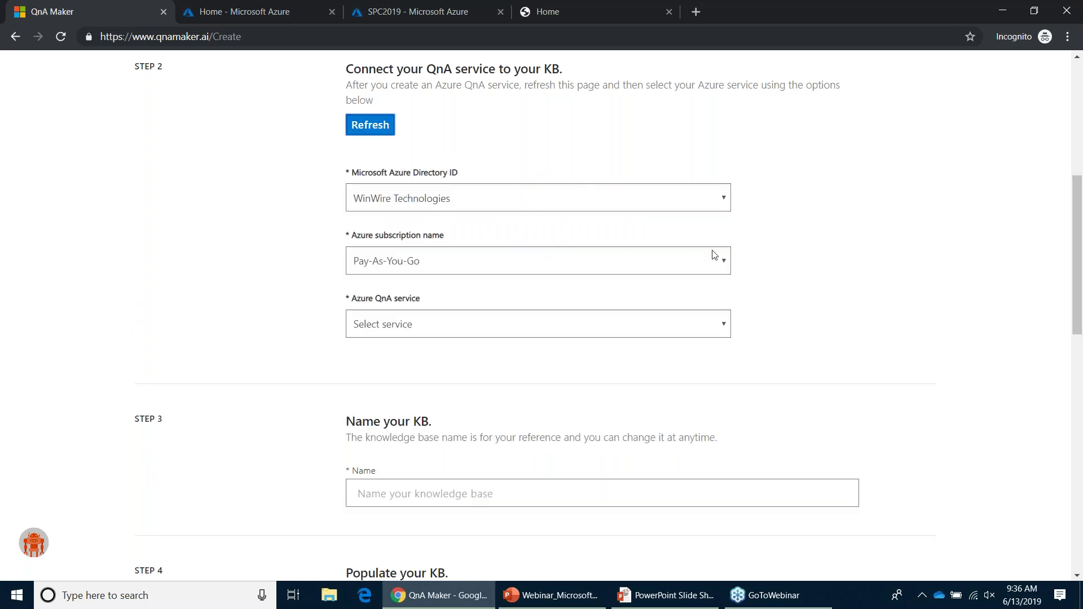
{"action": "left_click", "coordinate": [721, 328]}
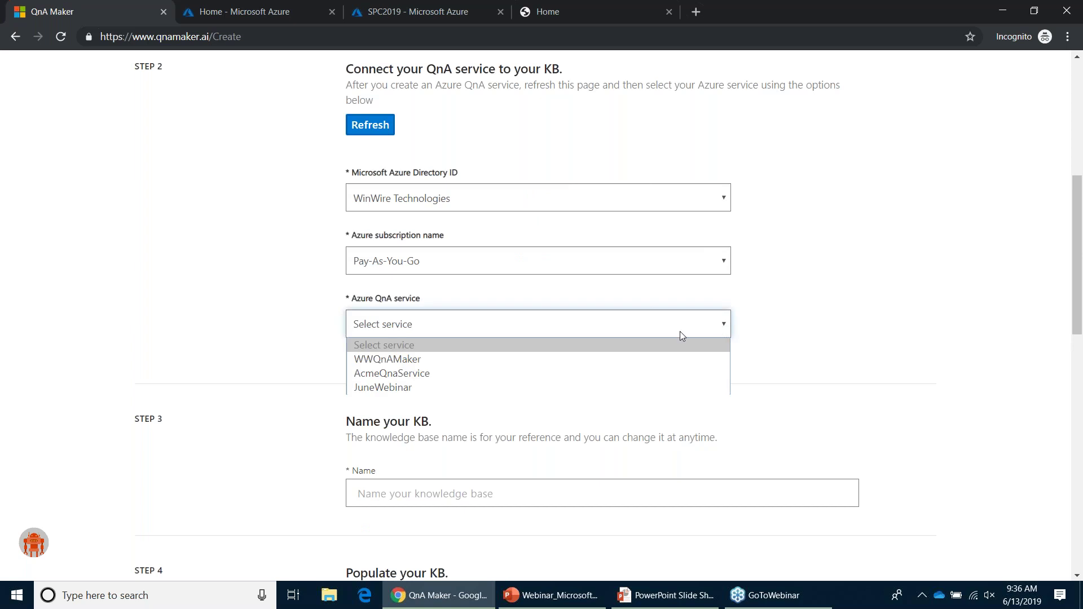
{"action": "left_click", "coordinate": [484, 393]}
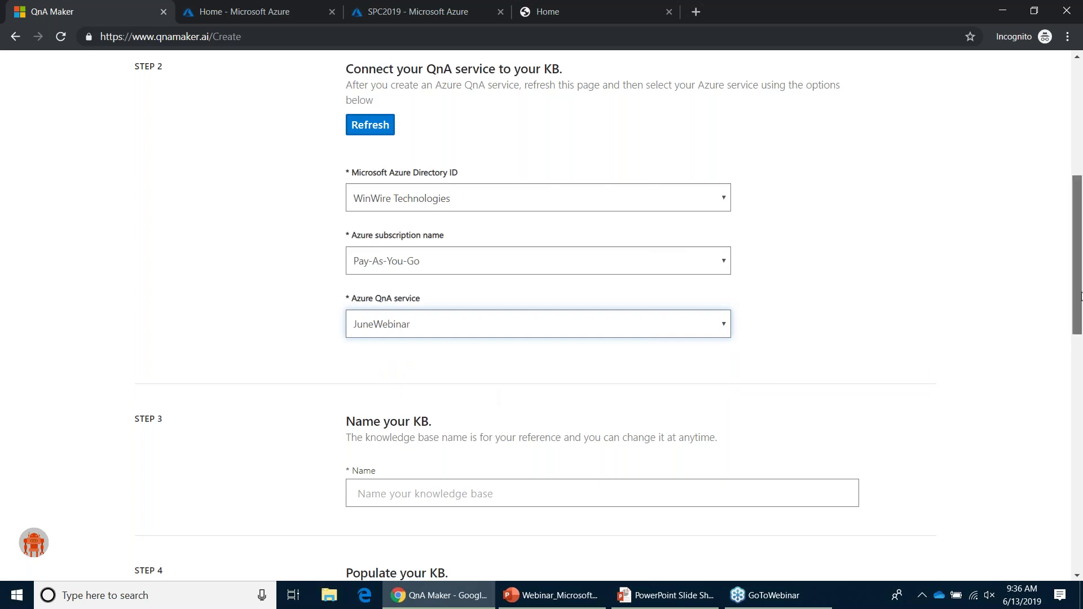
- Name the knowledge base JuneWebinarKB
{"action": "scroll", "coordinate": [666, 158], "scroll_direction": "down", "scroll_amount": 6}
{"action": "left_click", "coordinate": [648, 148]}
{"action": "type", "text": "JuneWebinar"}
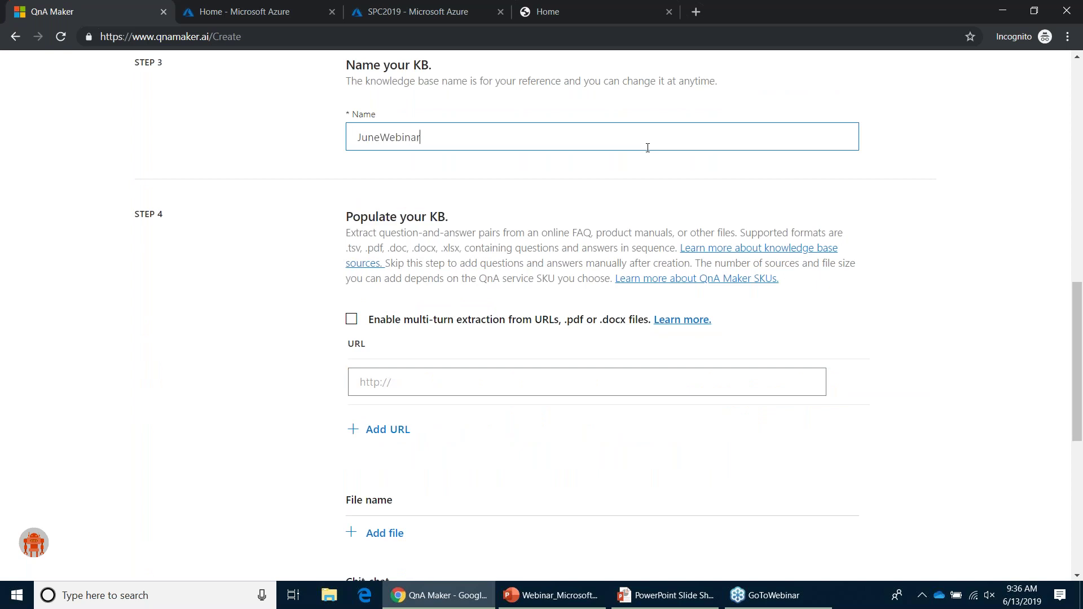
{"action": "type", "text": "KB"}
- Choose the Professional chit-chat personality and try to create the knowledge base without any URL or file source
{"action": "left_click_drag", "start_coordinate": [1078, 309], "coordinate": [1073, 348]}
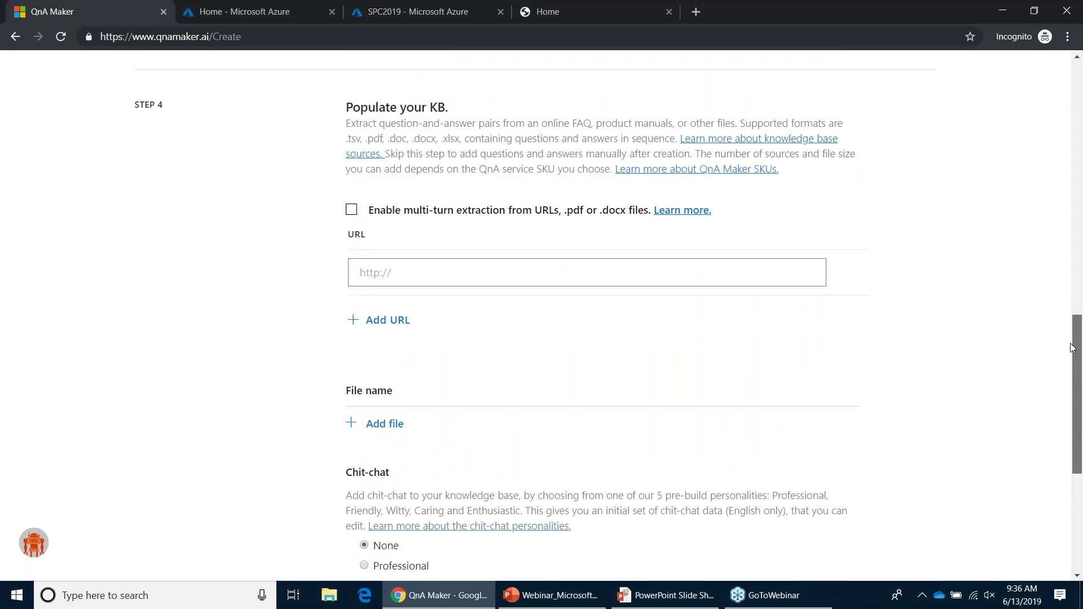
{"action": "left_click_drag", "start_coordinate": [1073, 348], "coordinate": [1067, 445]}
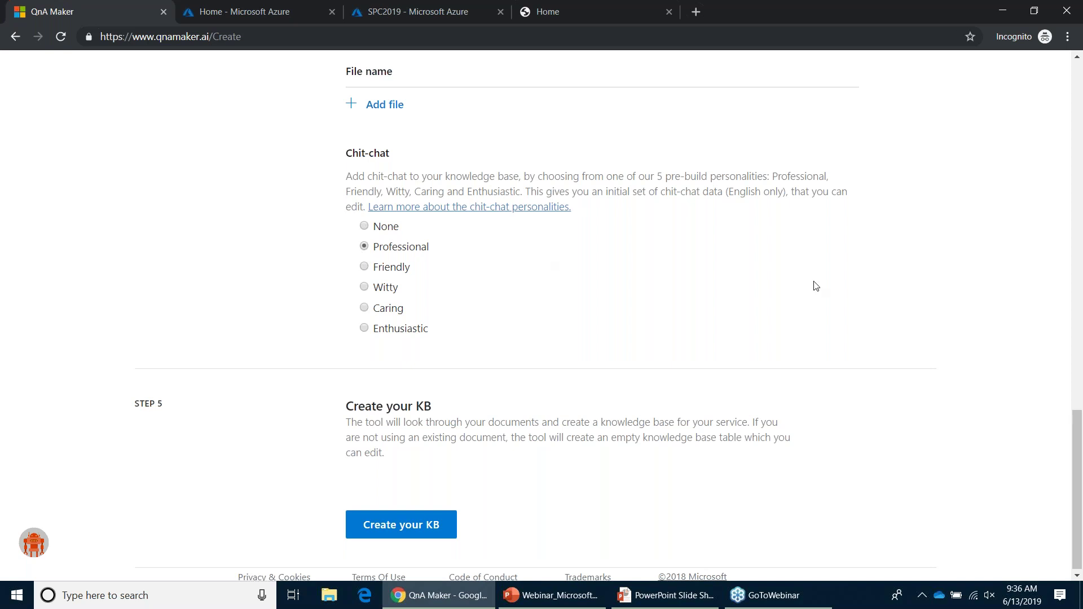
{"action": "left_click_drag", "start_coordinate": [1077, 446], "coordinate": [1077, 491]}
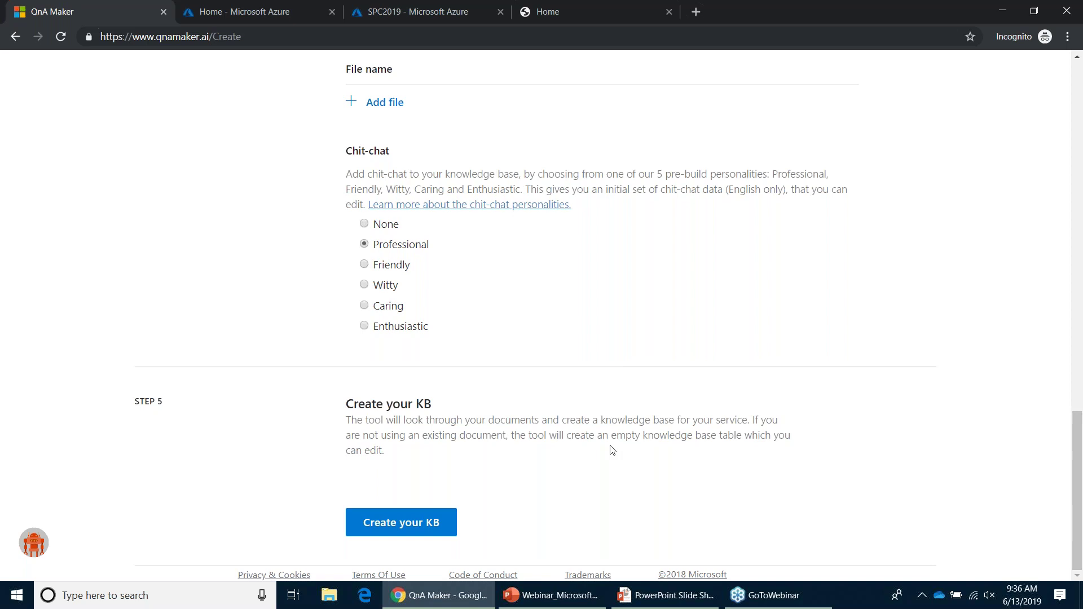
{"action": "left_click", "coordinate": [403, 521]}
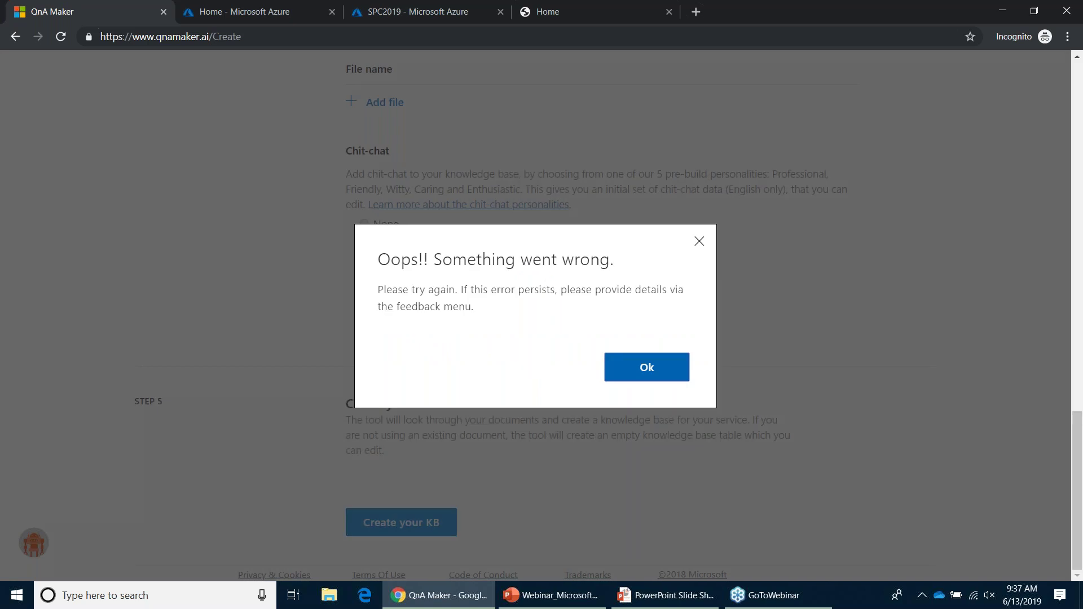
{"action": "left_click", "coordinate": [658, 380]}
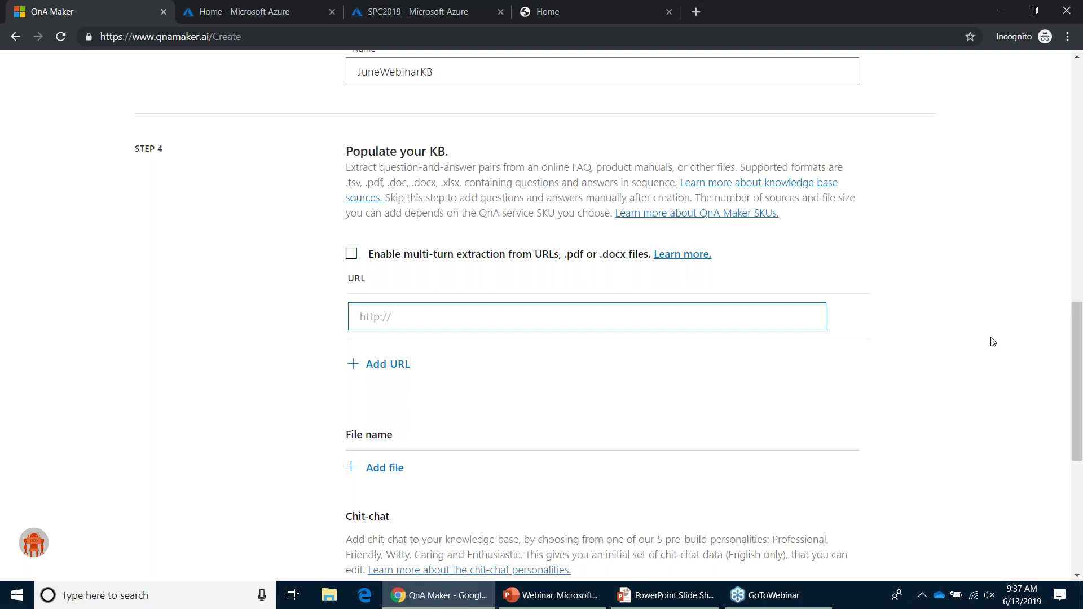
{"action": "left_click_drag", "start_coordinate": [1078, 354], "coordinate": [1073, 484]}
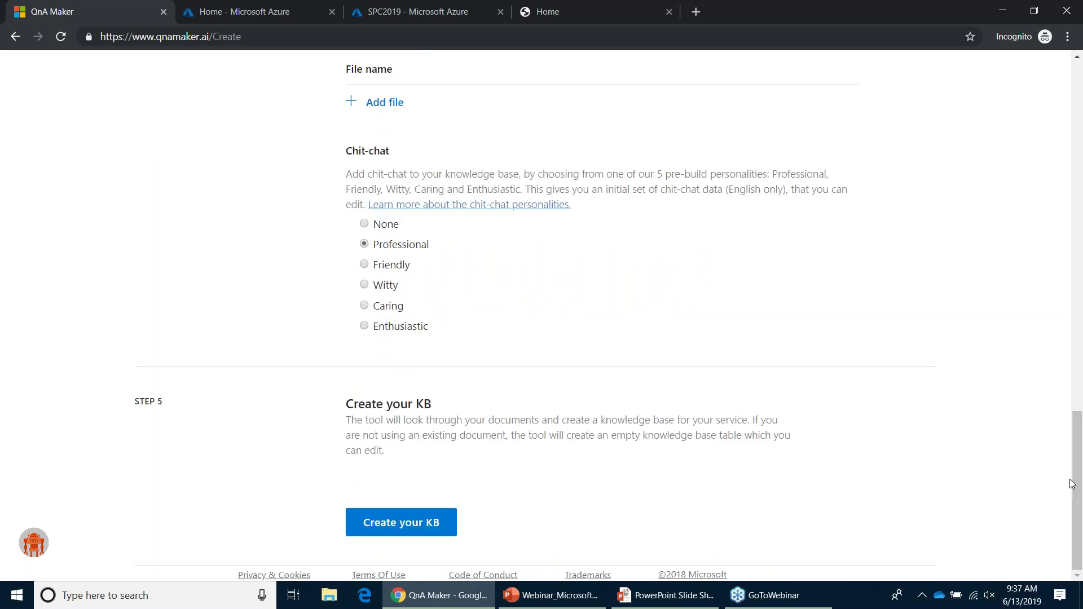
- Switch to the SPC2019 resource group in Azure and examine the types and locations of its resources
{"action": "left_click", "coordinate": [220, 21]}
{"action": "left_click", "coordinate": [404, 9]}
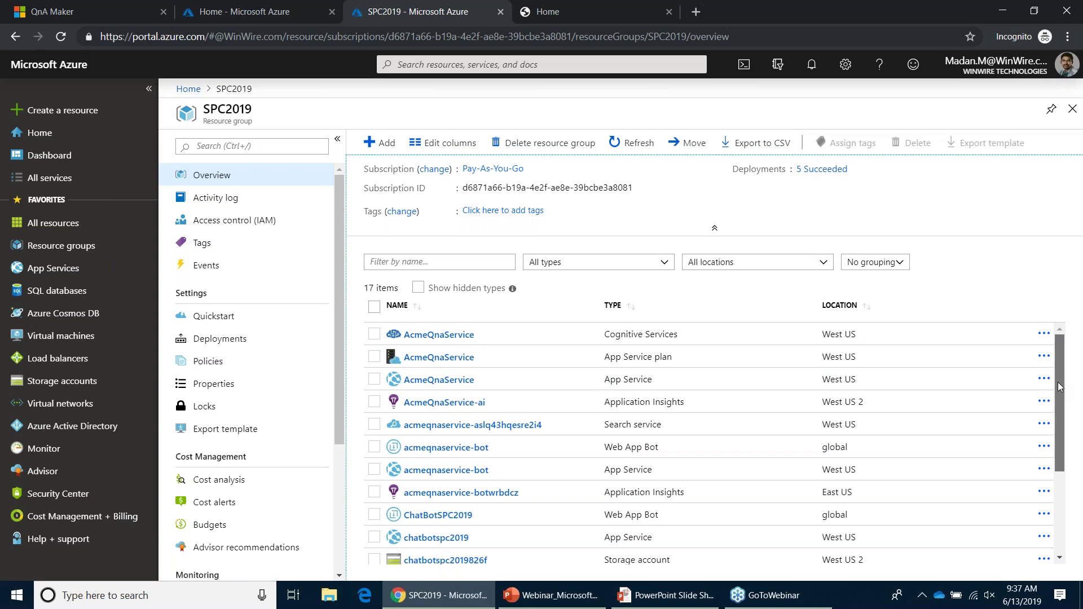
{"action": "left_click_drag", "start_coordinate": [1059, 387], "coordinate": [1059, 423]}
{"action": "scroll", "coordinate": [565, 395], "scroll_direction": "up", "scroll_amount": 5}
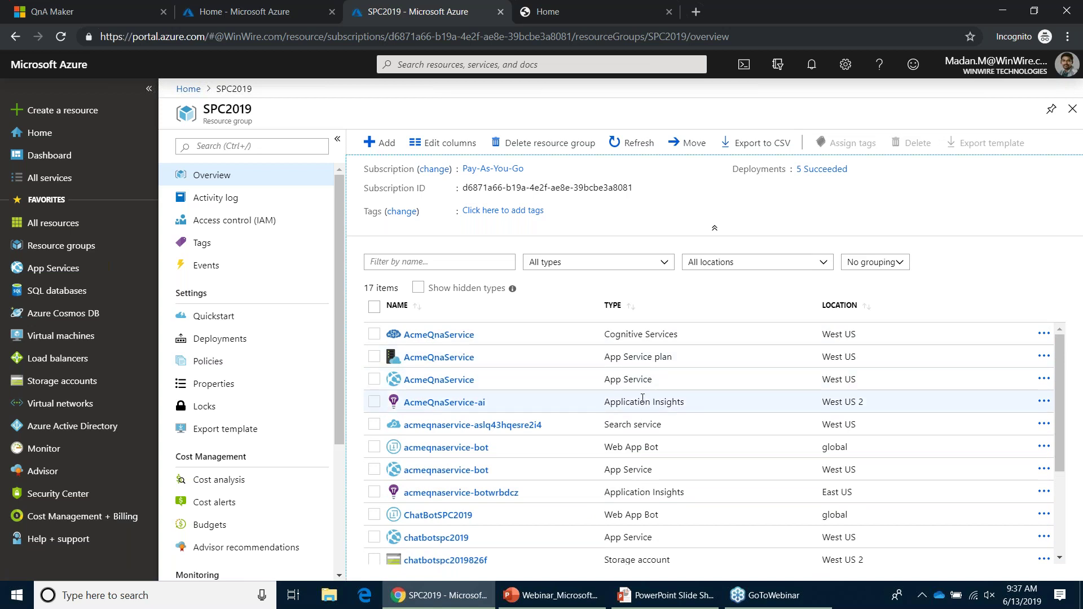
{"action": "left_click", "coordinate": [689, 407]}
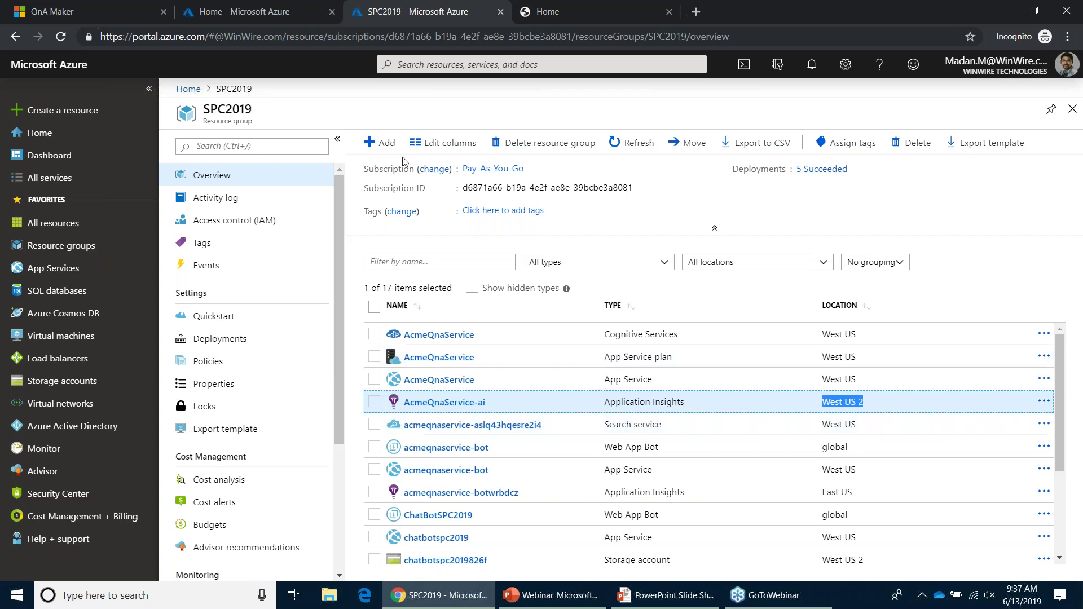
- Find the Web App Bot offering for the SPC2019 resource group and open its creation form
{"action": "left_click", "coordinate": [383, 145]}
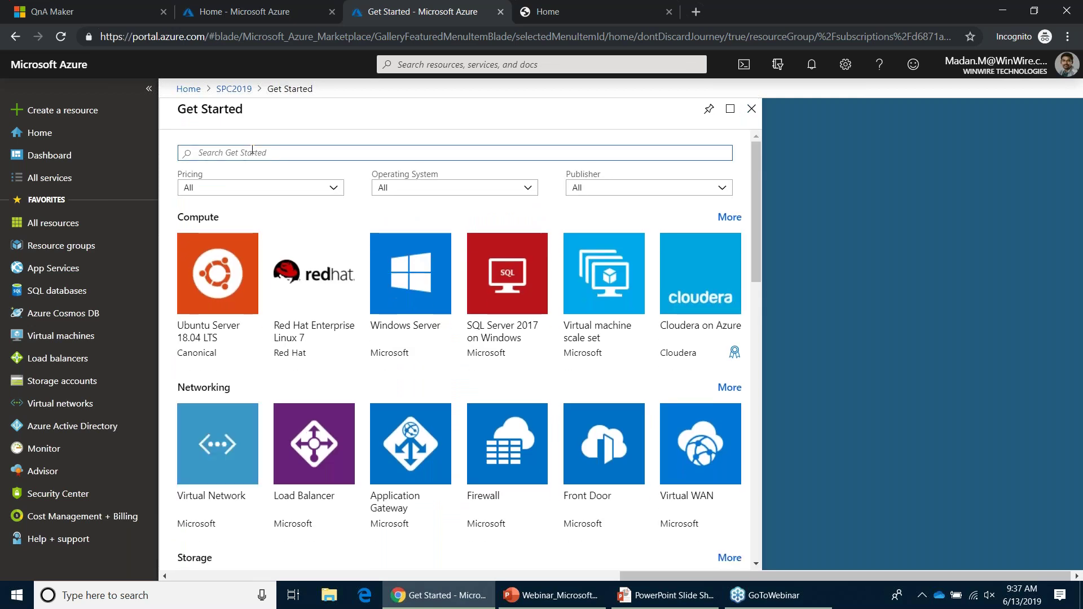
{"action": "type", "text": "bot"}
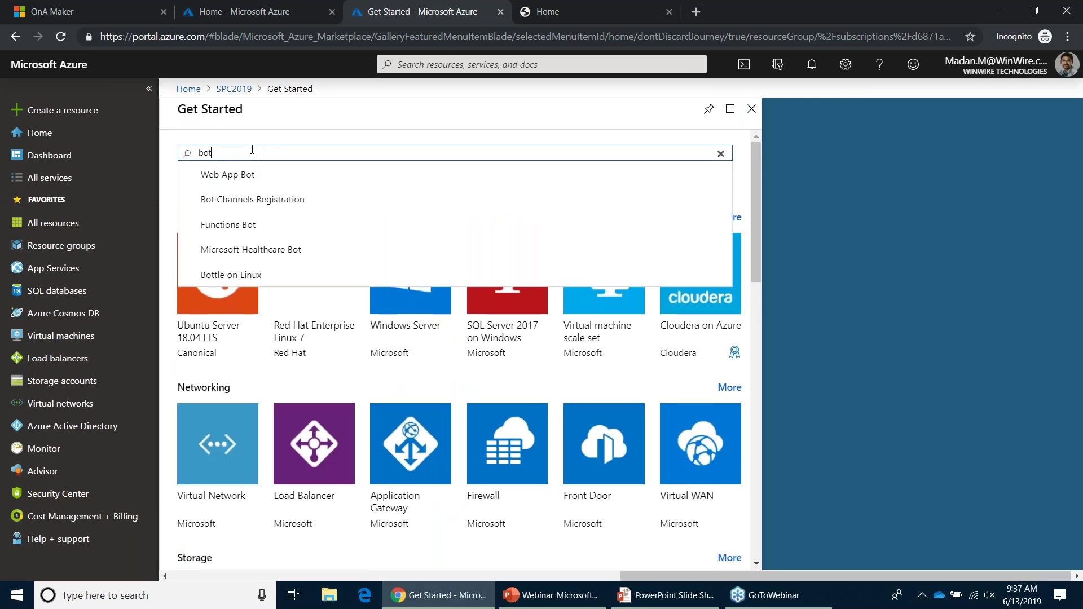
{"action": "left_click", "coordinate": [247, 175]}
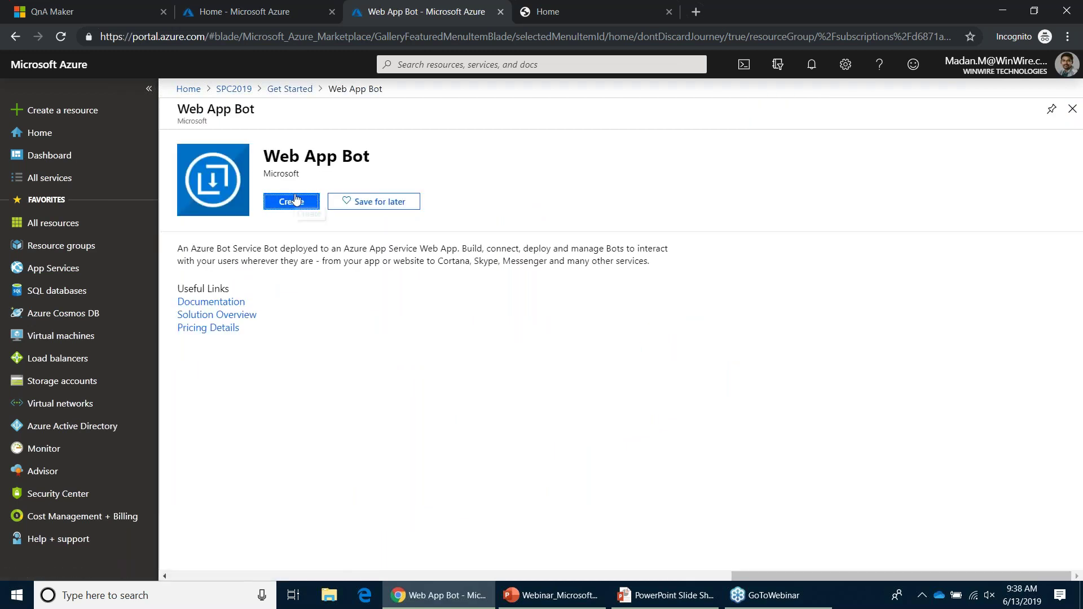
{"action": "left_click", "coordinate": [294, 200]}
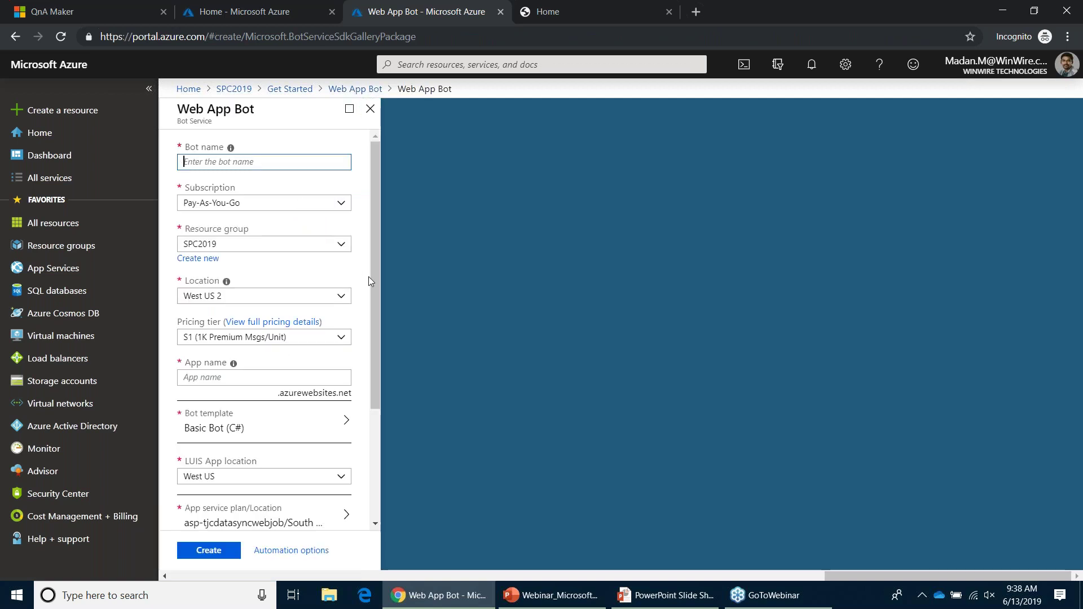
{"action": "left_click_drag", "start_coordinate": [370, 281], "coordinate": [354, 240]}
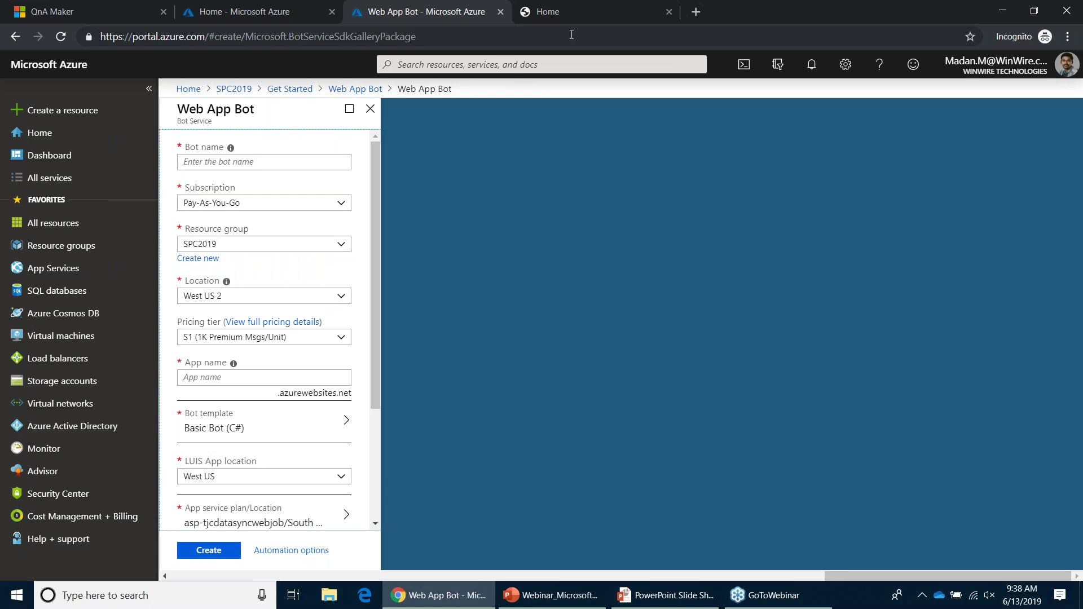
- Switch to the ACME Corp SharePoint home page, reload it and open the Ask Acme bot chat
{"action": "left_click", "coordinate": [598, 17]}
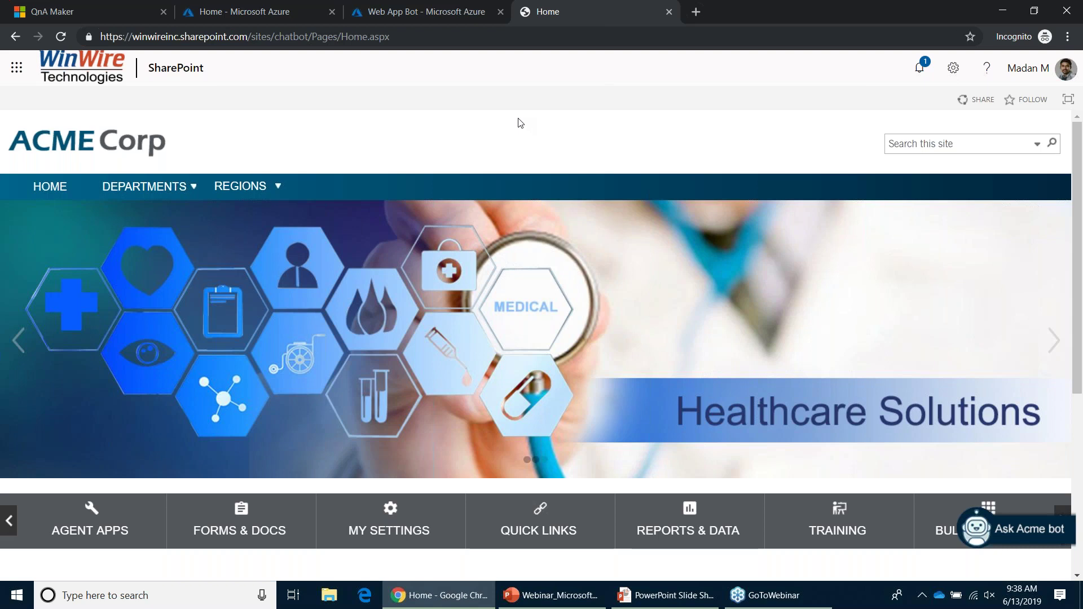
{"action": "key", "text": "F5"}
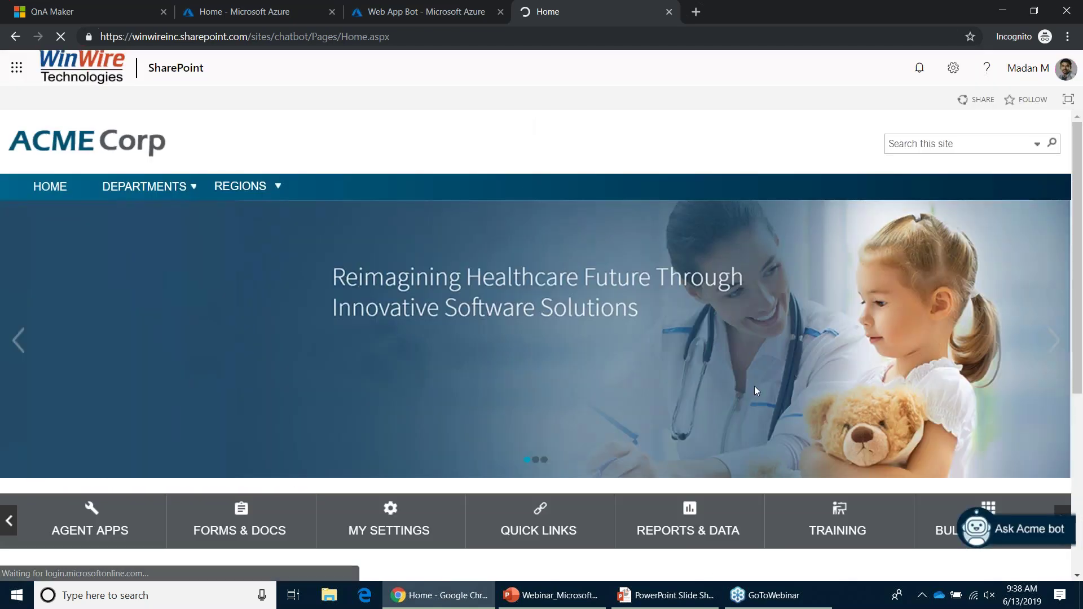
{"action": "left_click", "coordinate": [1030, 529]}
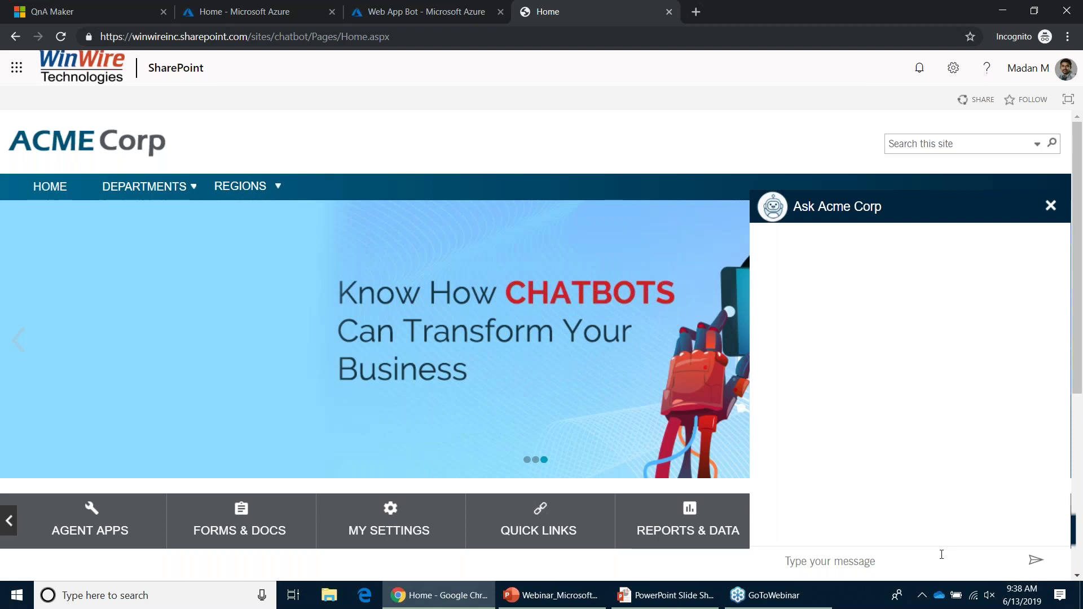
- Test the bot's chit-chat by sending "whats up", "are you smar" and "are you smarter"
{"action": "type", "text": "whats up"}
{"action": "key", "text": "Return"}
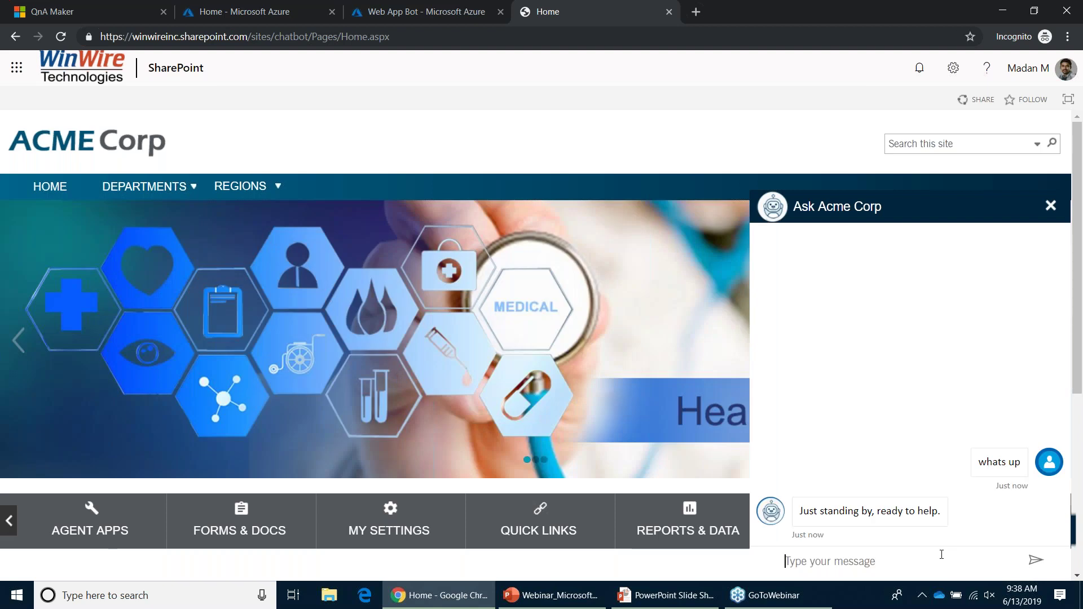
{"action": "type", "text": "are you sma"}
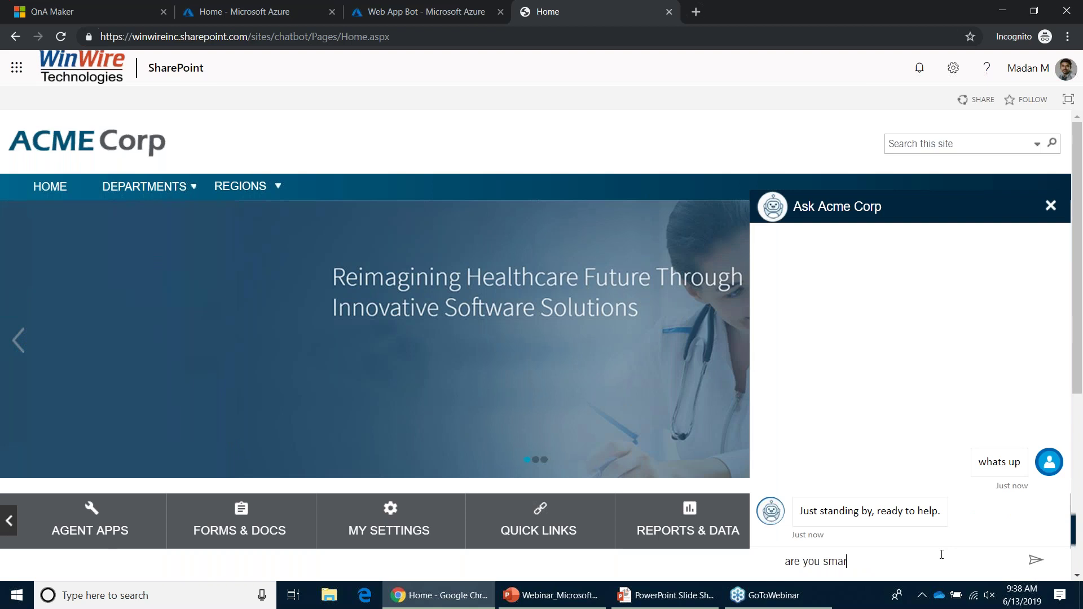
{"action": "type", "text": "r"}
{"action": "key", "text": "Return"}
{"action": "type", "text": "are you smarter"}
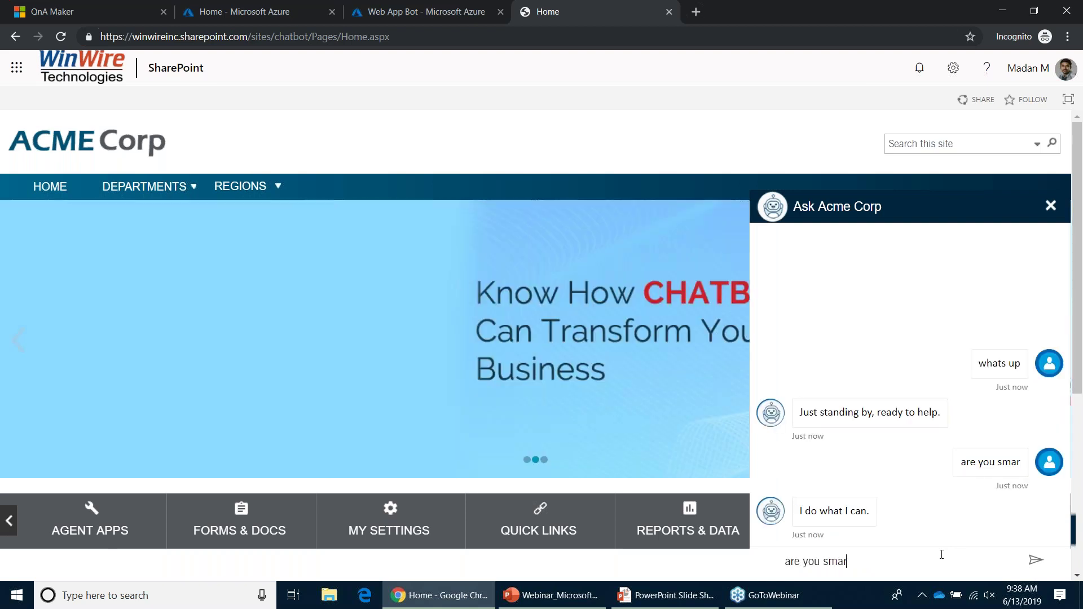
{"action": "key", "text": "Return"}
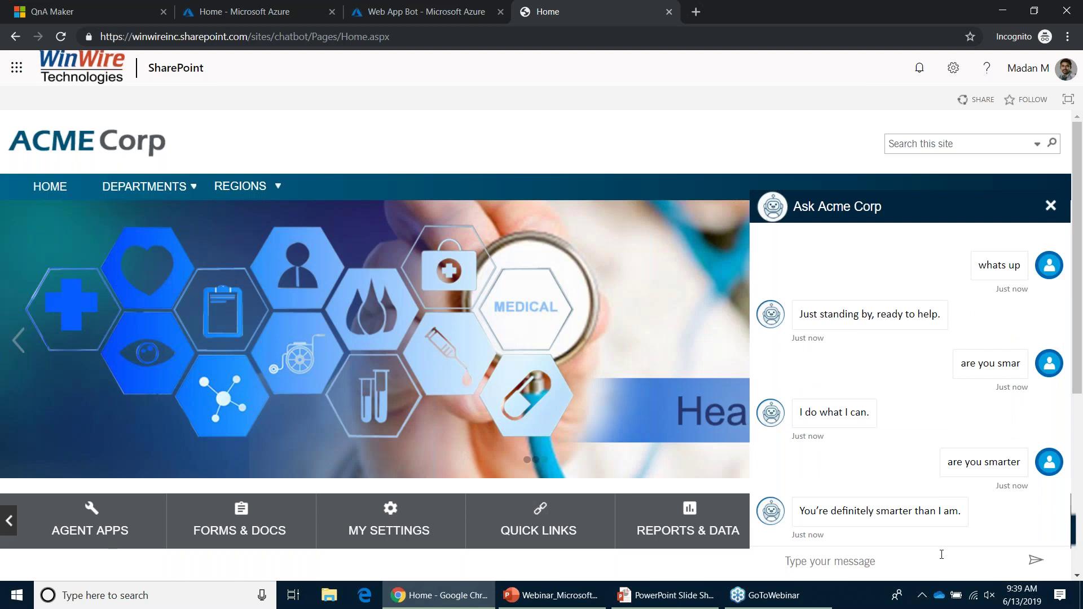
- Ask the Acme bot "where can I get the leave policy details?"
{"action": "type", "text": "where"}
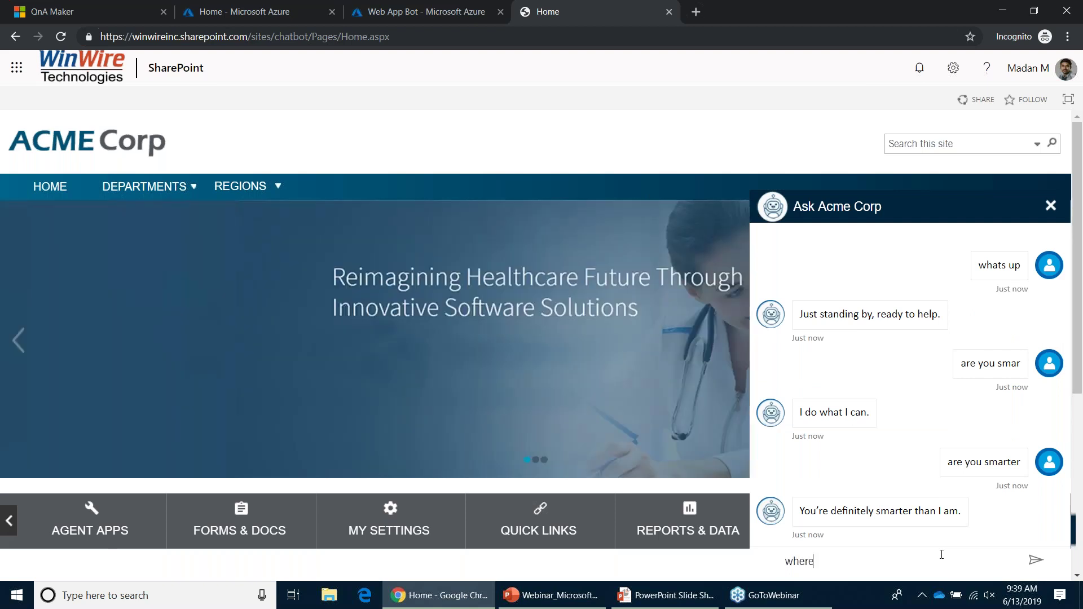
{"action": "type", "text": " can I get the leave policy details?"}
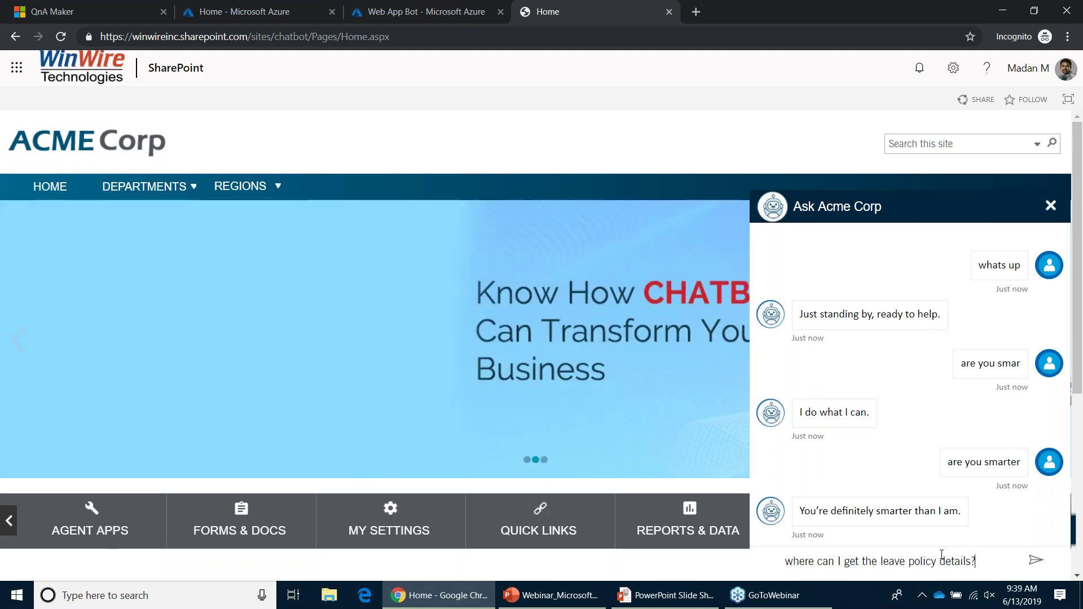
{"action": "key", "text": "Return"}
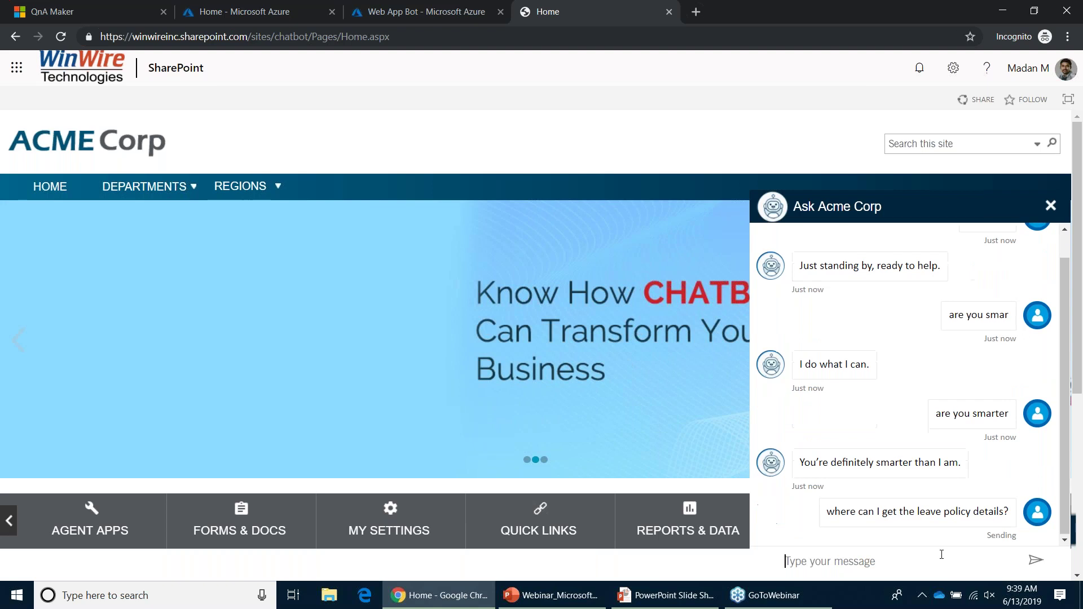